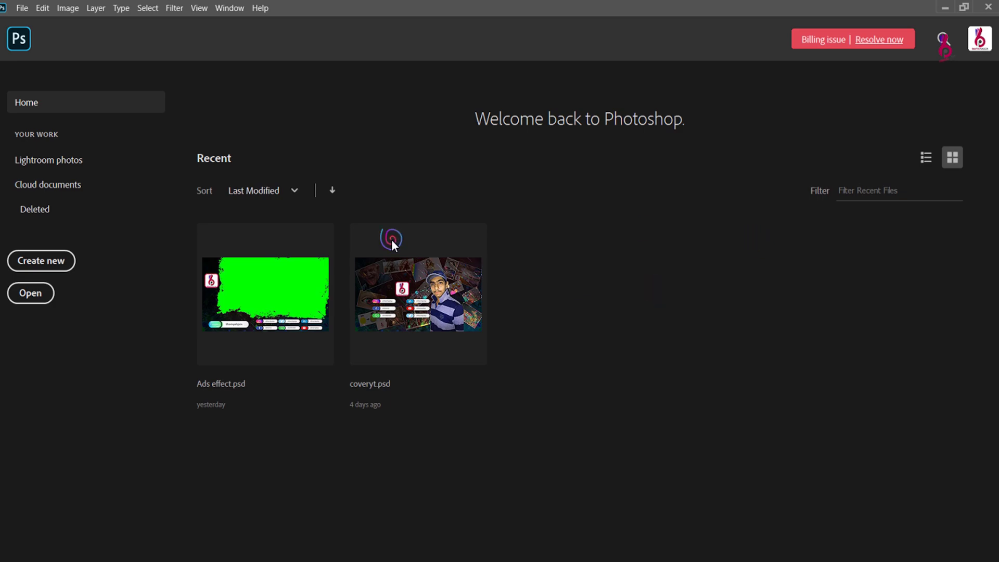
Step: Show recent files in list view and select the Lightroom photos section
click(925, 158)
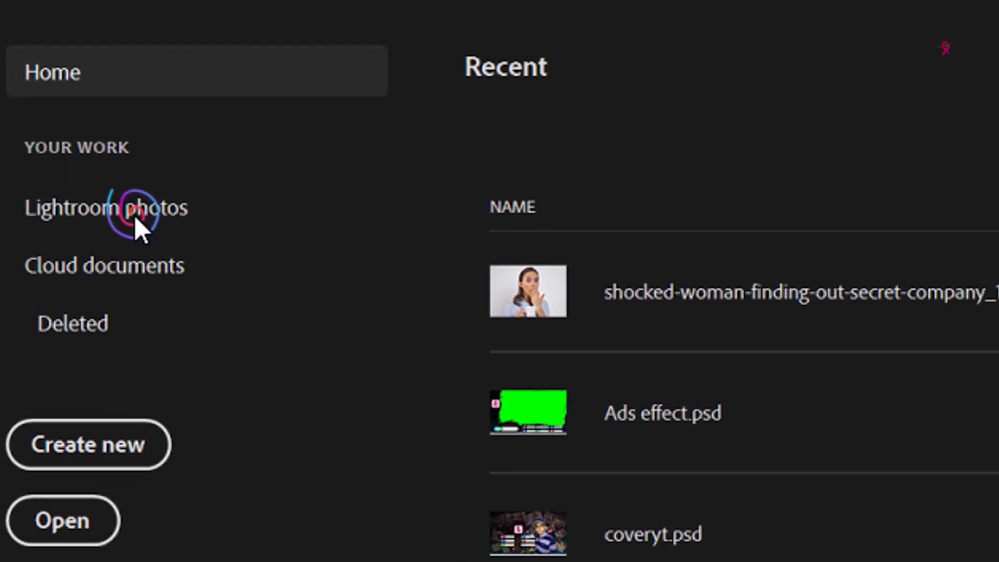
click(135, 216)
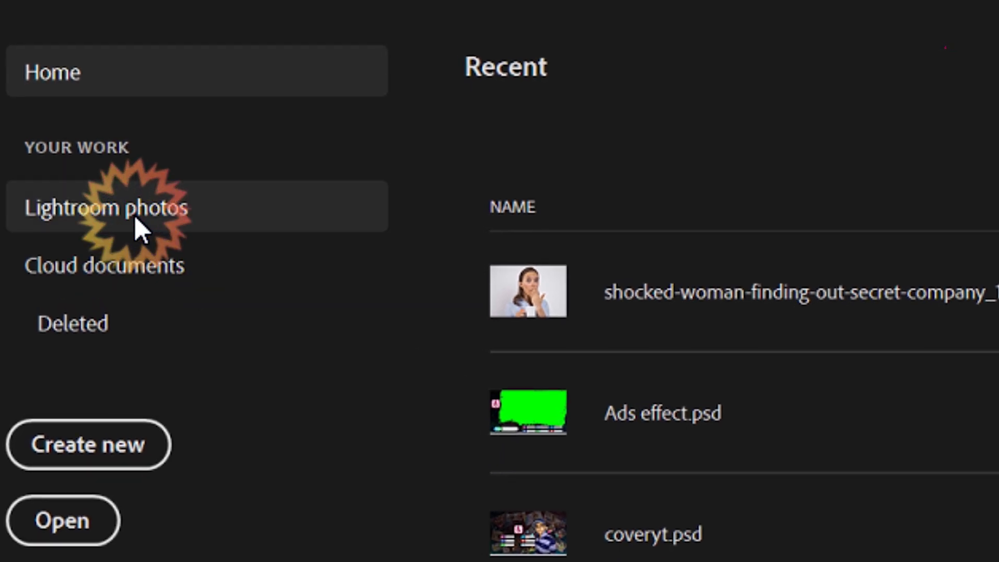
click(135, 215)
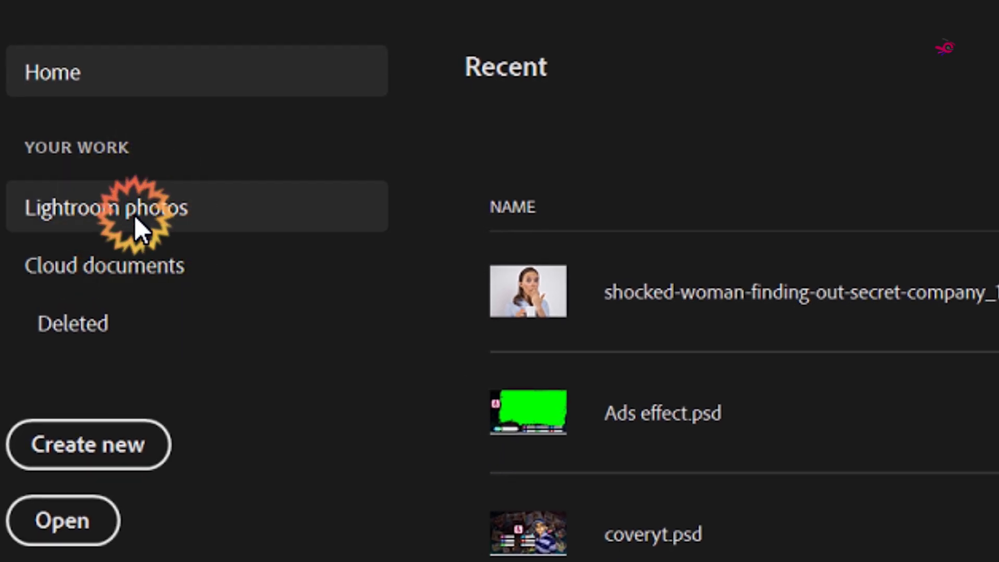
Step: Open Lightroom photos, then view Cloud documents and the empty Deleted files page
click(155, 202)
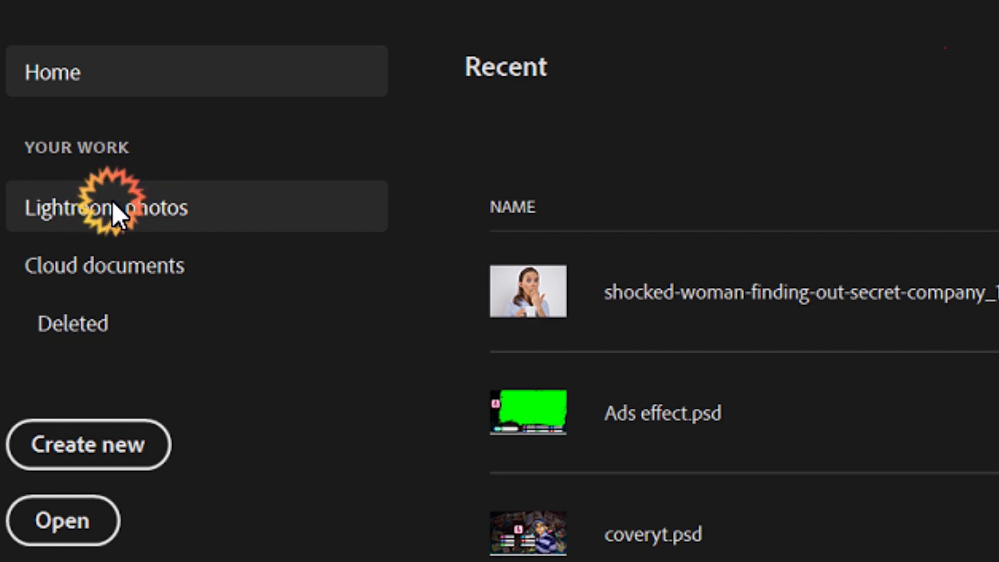
click(250, 227)
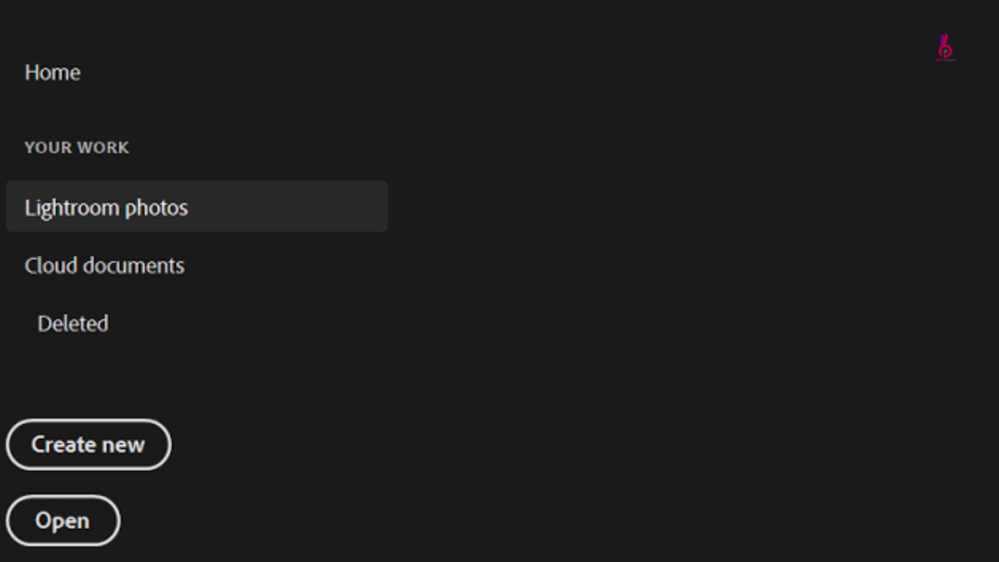
click(97, 271)
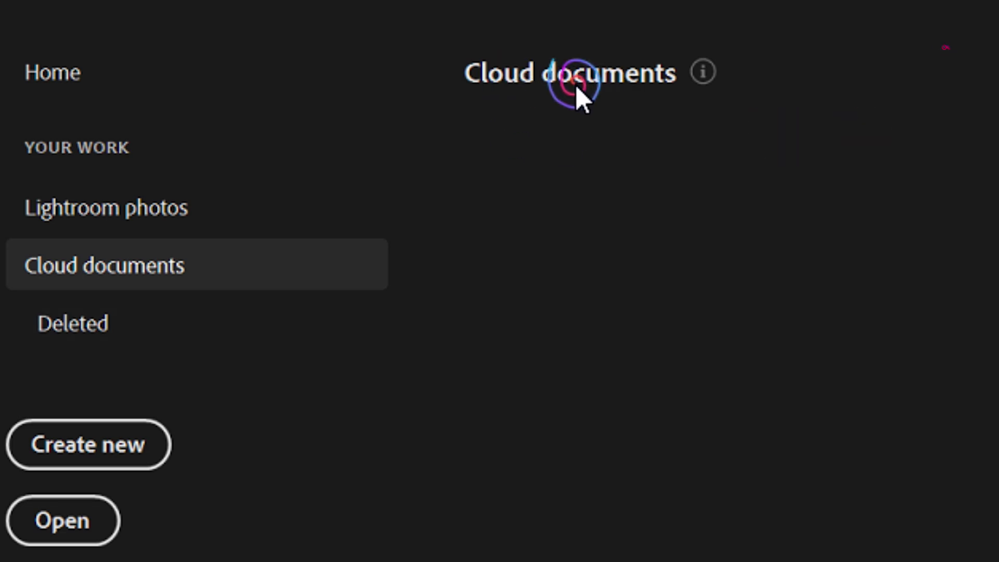
click(92, 320)
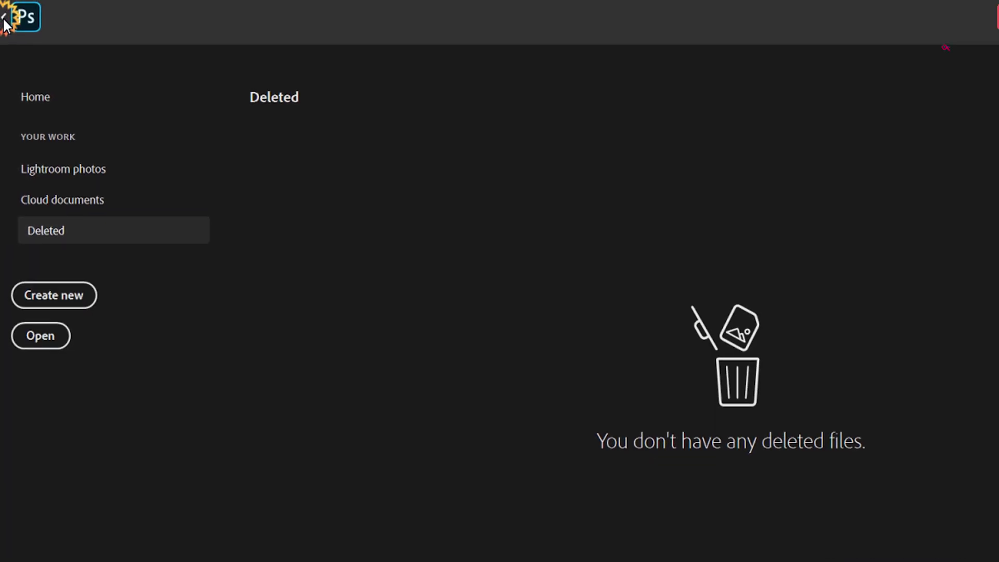
Step: Go back to the shocked-woman photo and look through the File, Edit, View, Window and Help menus
click(4, 24)
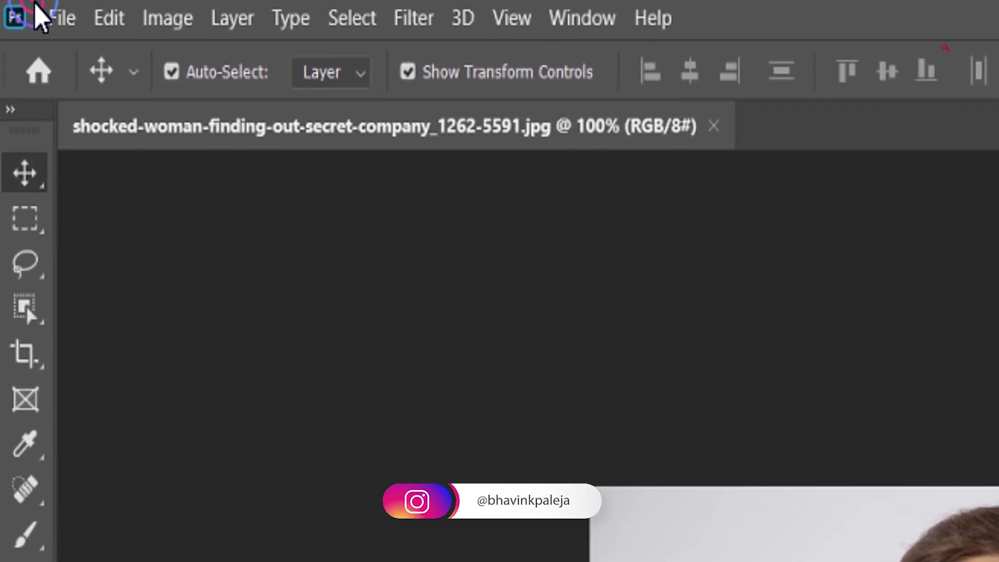
click(58, 17)
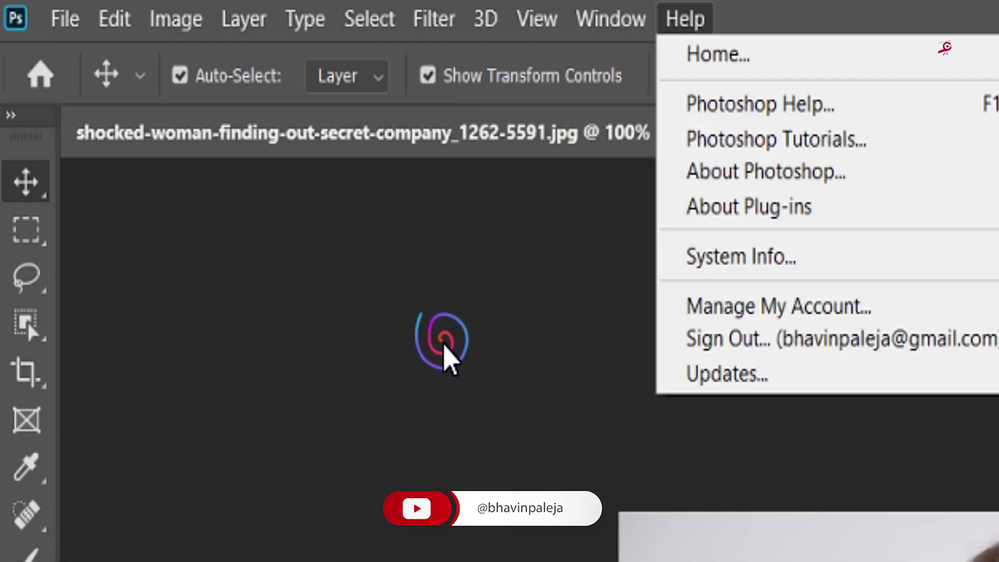
click(445, 345)
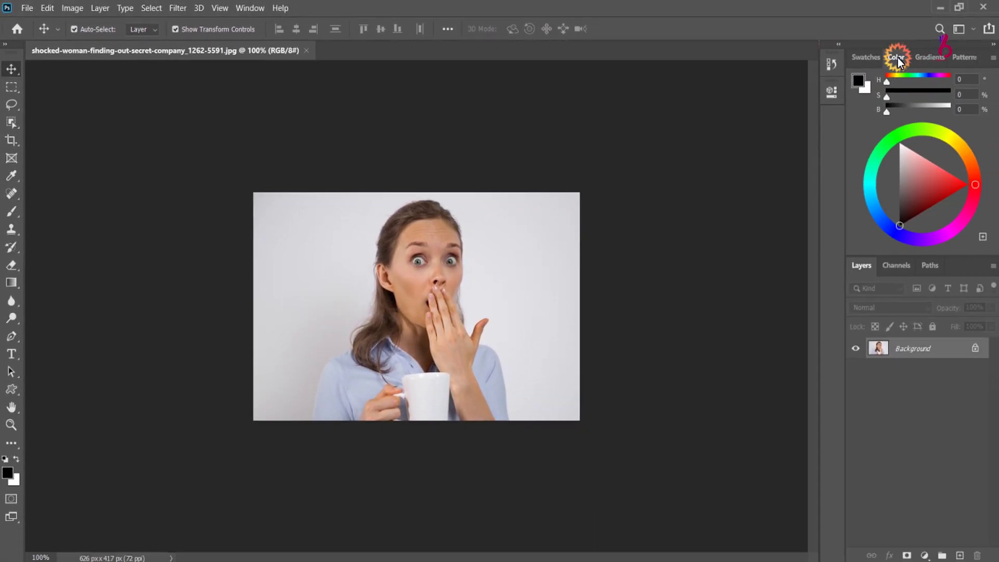
Step: Float and close the Color panel, then close Layers from its flyout menu
drag(897, 58, 733, 86)
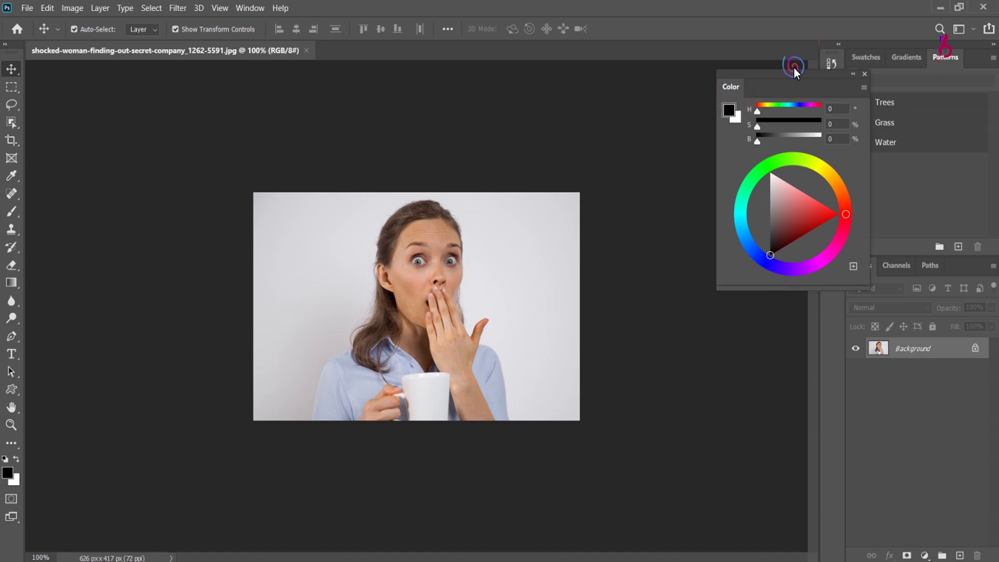
click(866, 75)
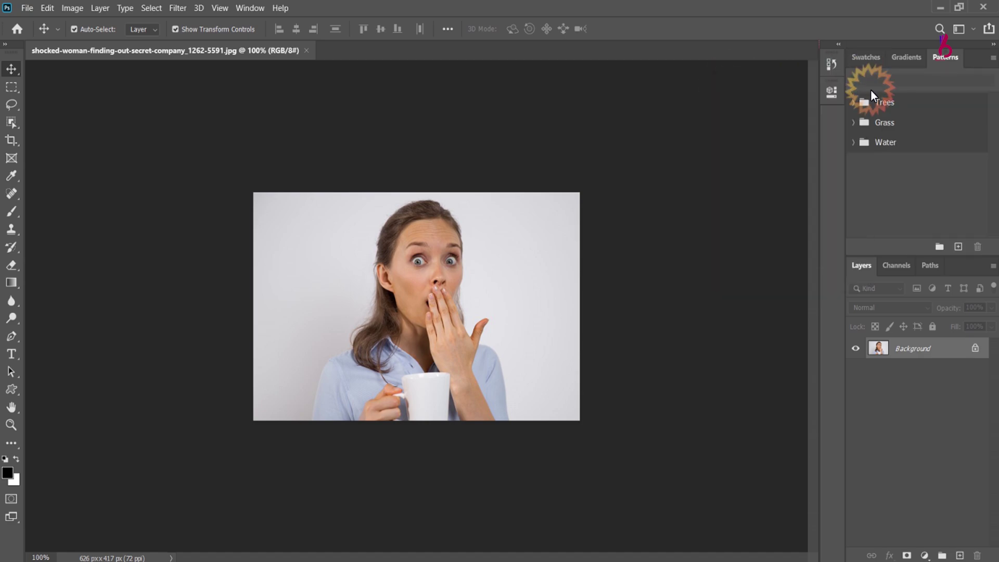
click(993, 266)
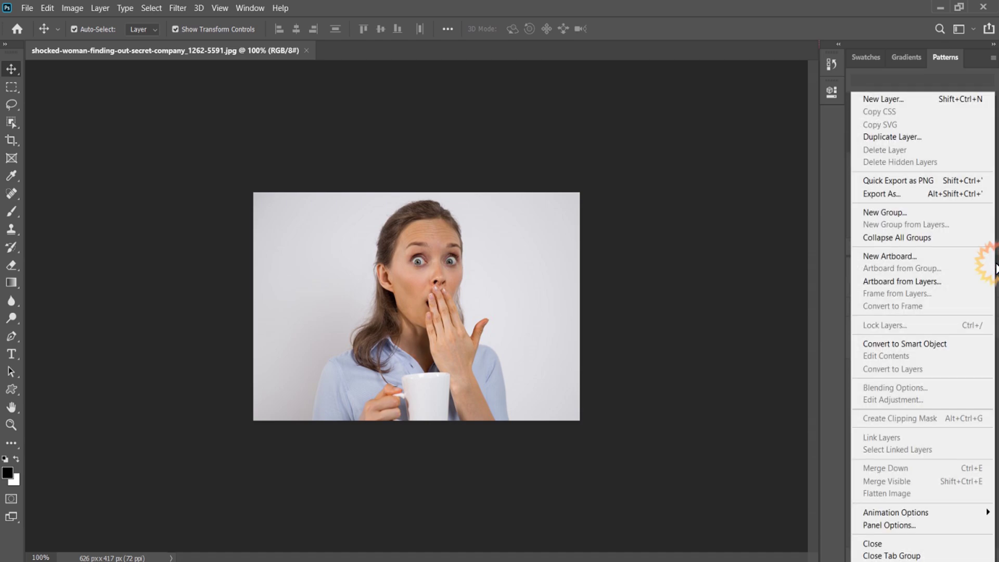
click(899, 544)
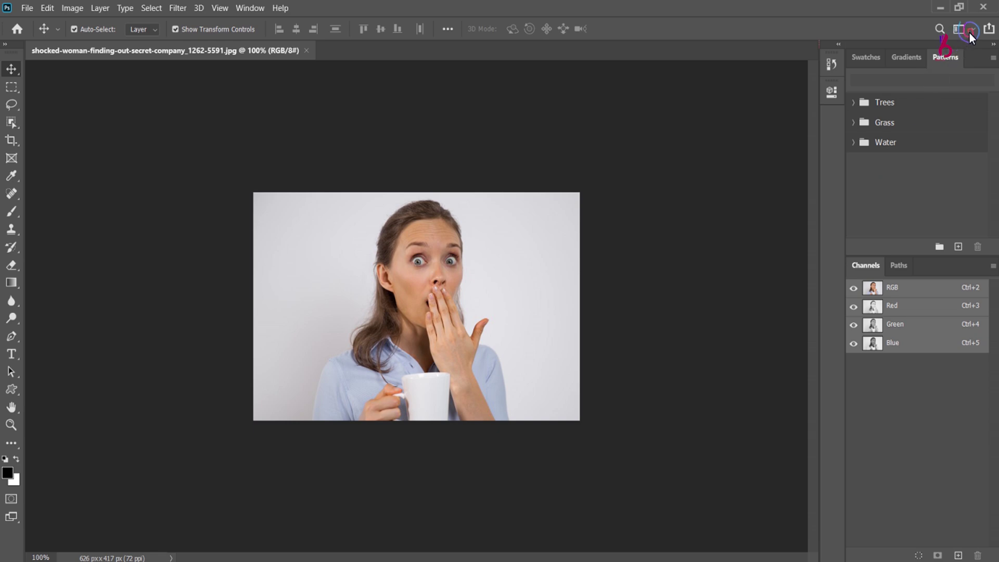
Step: Try the Marquee, Lasso, Object Selection, Frame and Eyedropper tools
click(11, 86)
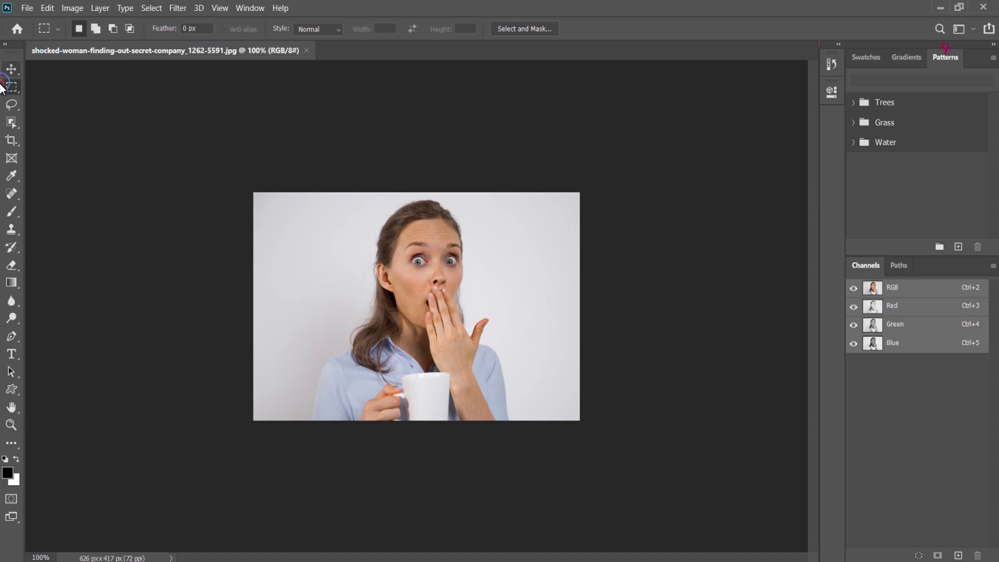
click(10, 103)
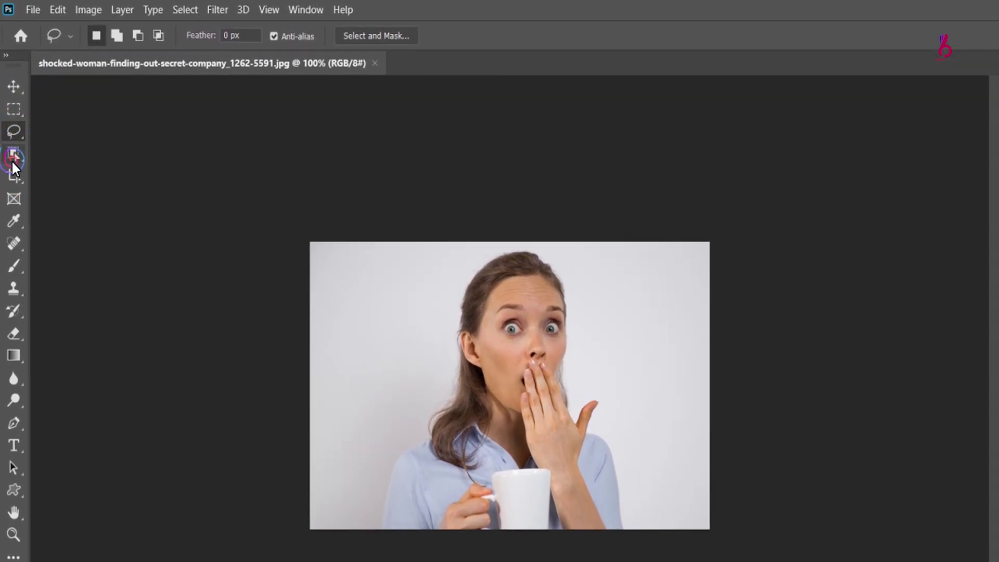
click(12, 123)
click(15, 222)
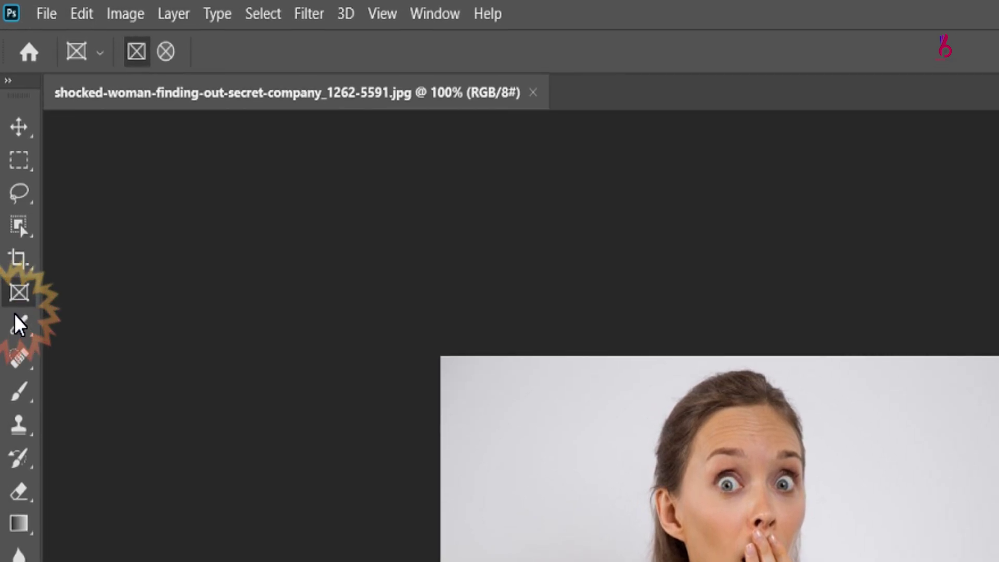
click(20, 356)
Step: Try Spot Healing and Brush, then Clone Stamp, History Brush and Eraser via S, Y, E
click(19, 389)
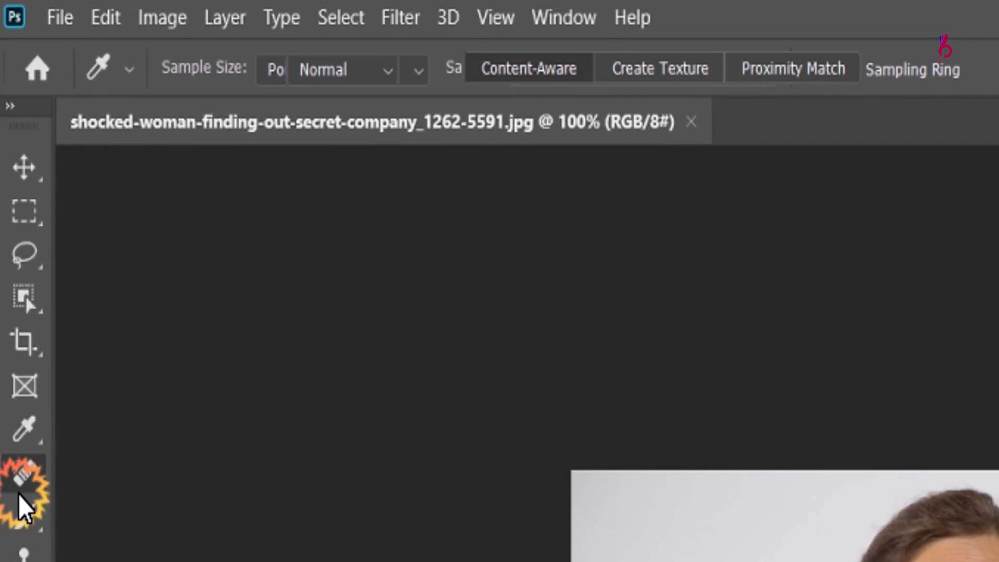
click(25, 550)
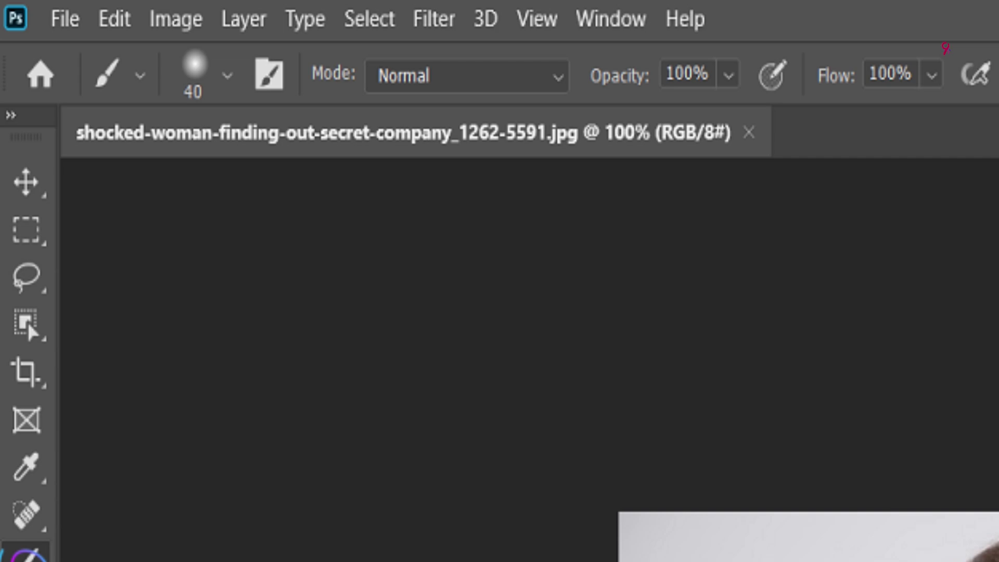
key(s)
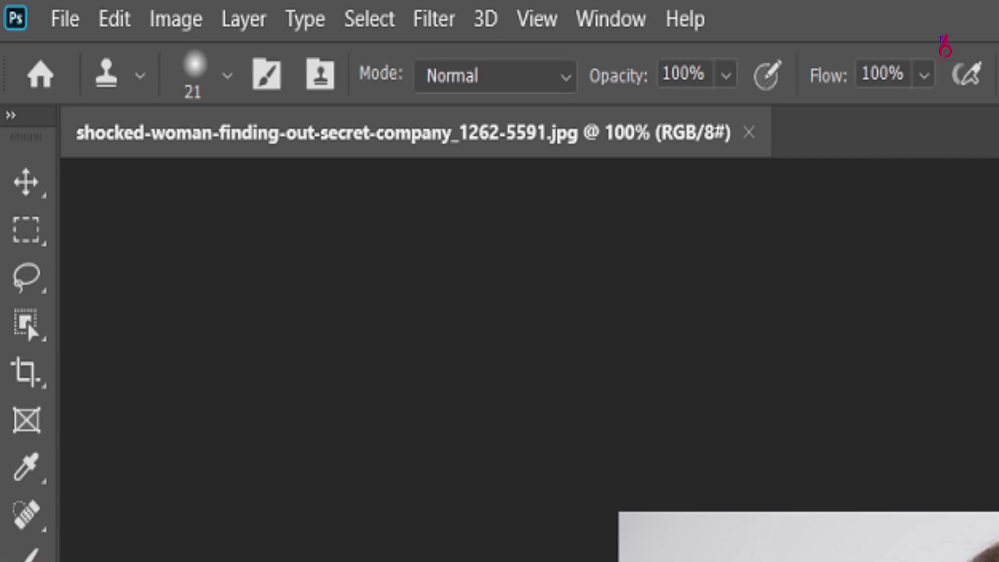
key(y)
key(e)
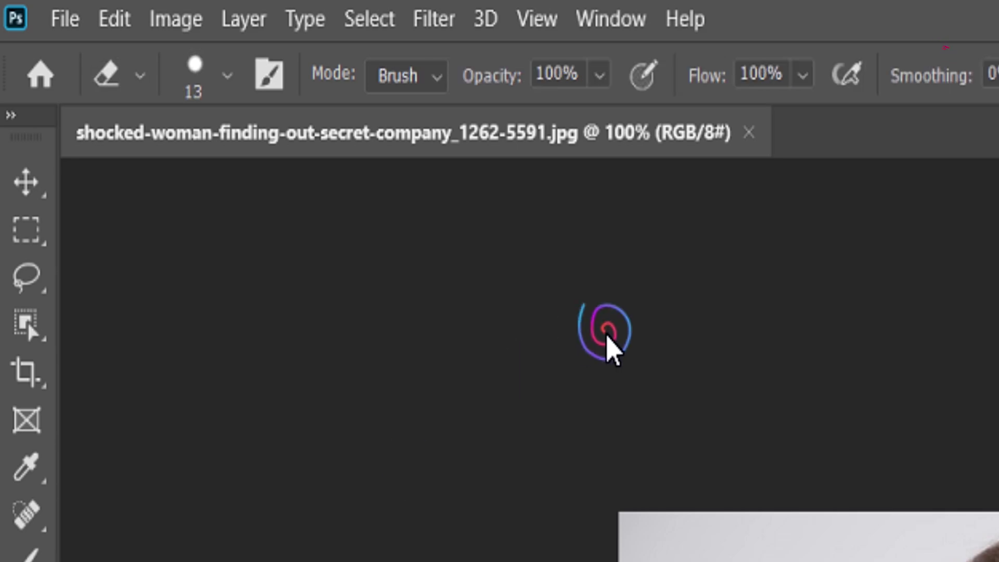
Step: Select the Move tool (V) from the toolbar
click(28, 184)
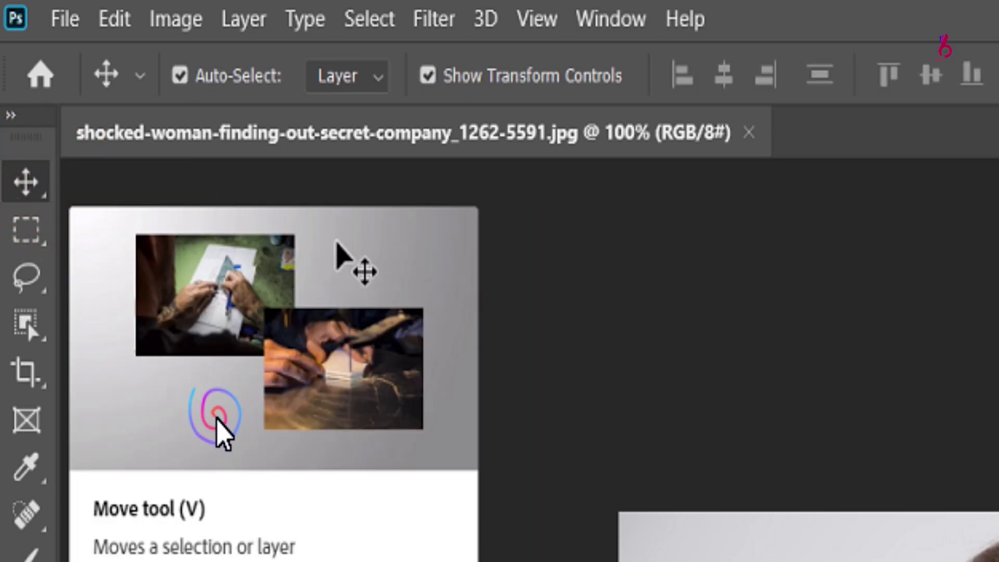